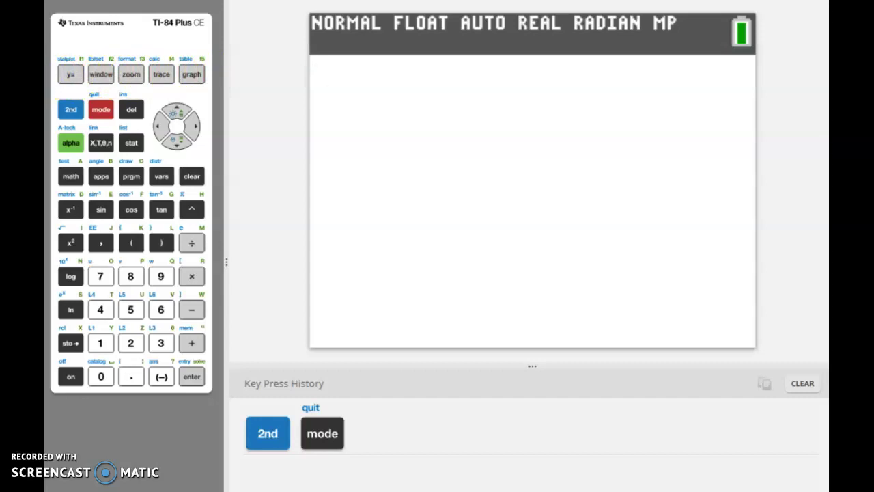
# - Open the Y= editor and erase the existing Y1 expression
pyautogui.click(72, 74)
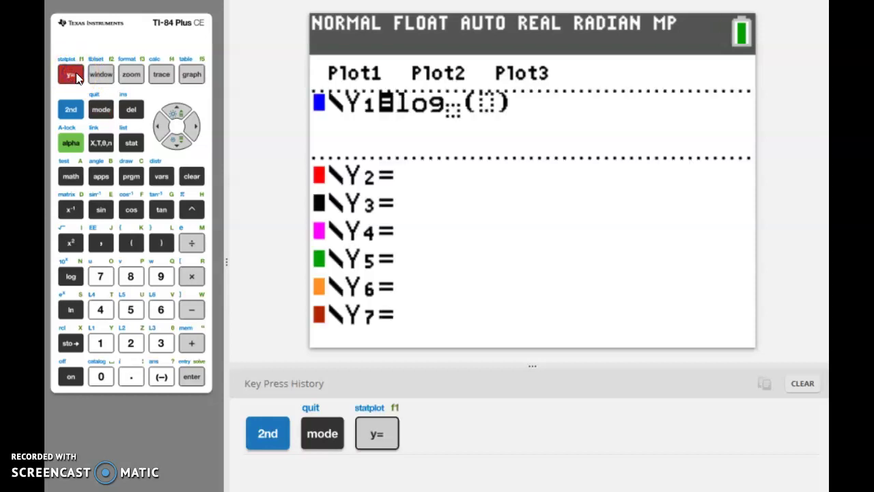
pyautogui.click(192, 177)
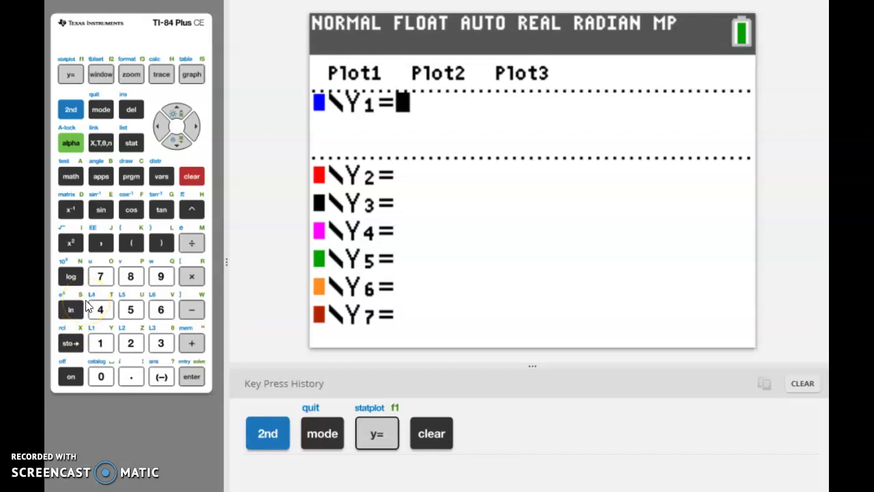
# - Open the MATH menu and move down ten entries to A:logBASE(
pyautogui.click(69, 182)
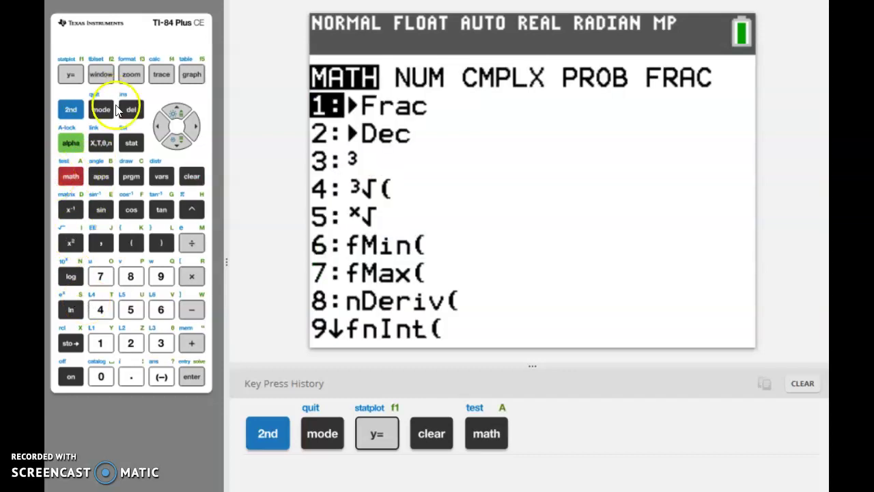
pyautogui.click(176, 140)
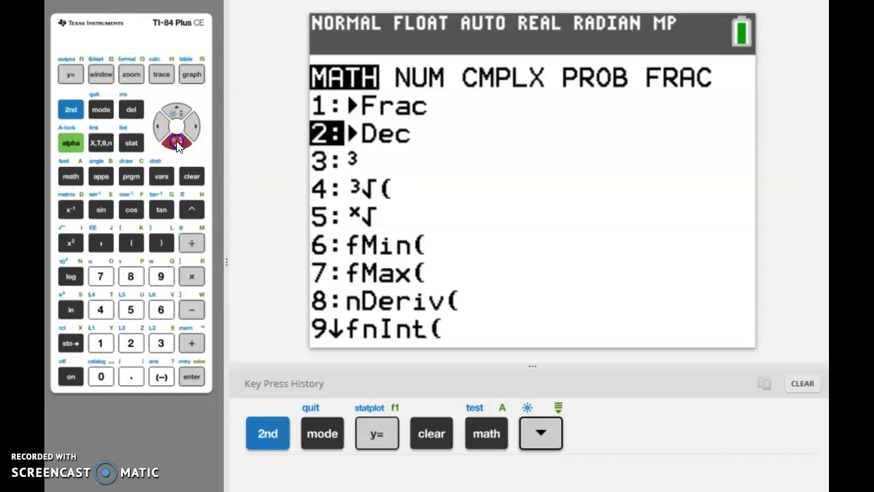
pyautogui.click(176, 141)
pyautogui.click(176, 141)
pyautogui.click(176, 142)
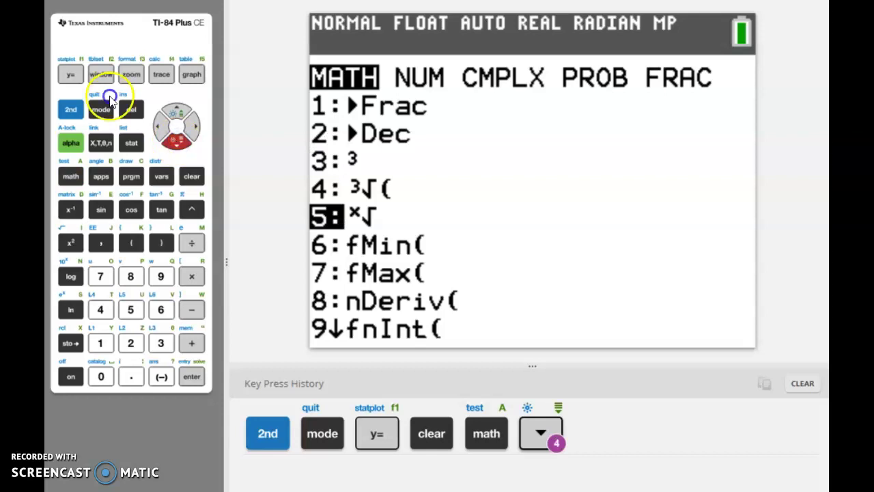
pyautogui.click(176, 142)
pyautogui.click(176, 142)
pyautogui.click(176, 142)
pyautogui.click(177, 142)
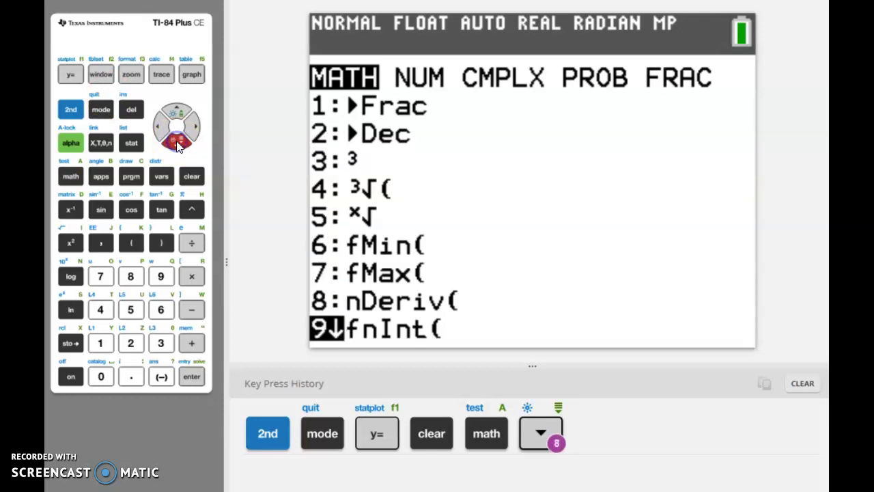
pyautogui.click(176, 142)
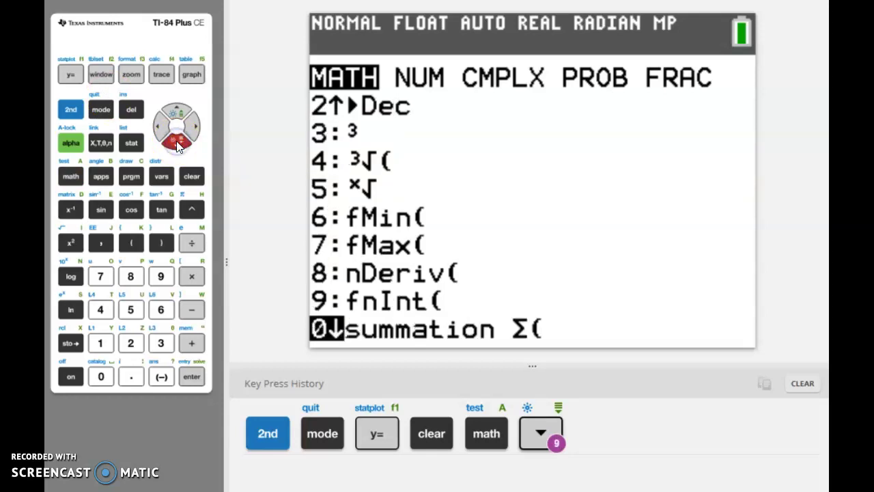
pyautogui.click(176, 142)
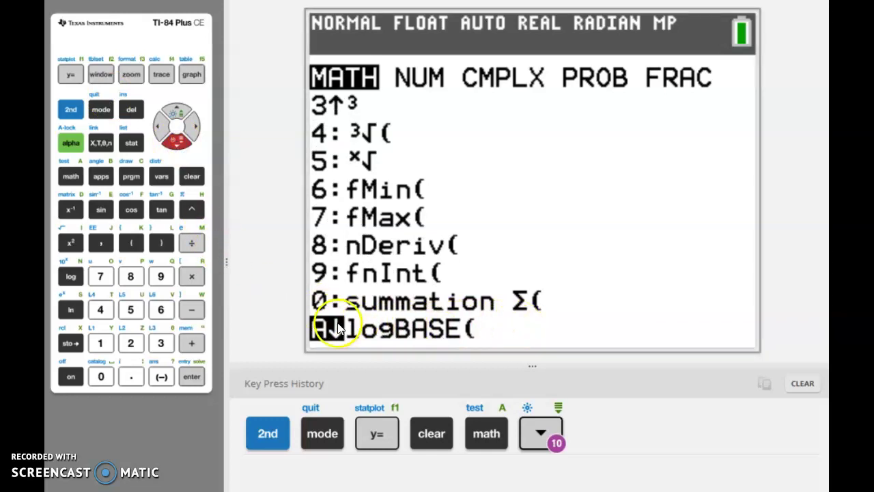
# - Paste the logBASE template into Y1
pyautogui.click(192, 376)
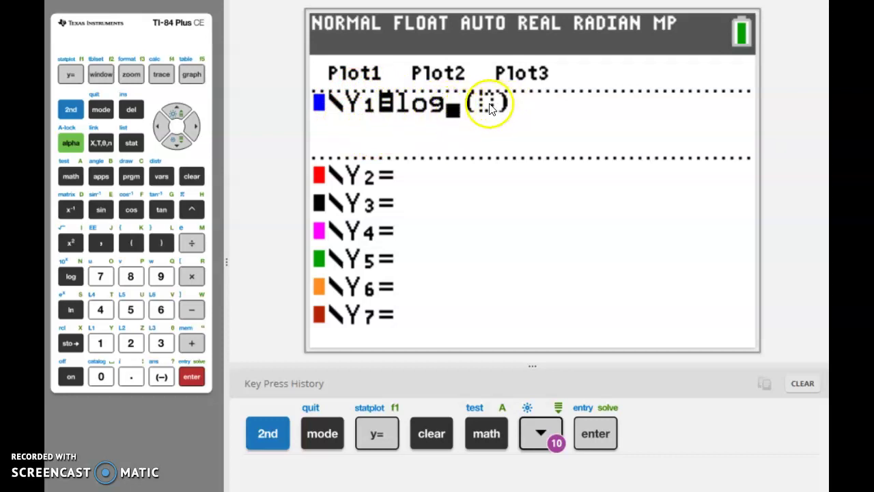
# - Fill the logBASE template with base 3 and argument X, giving Y1 = log₃(X)
pyautogui.click(160, 345)
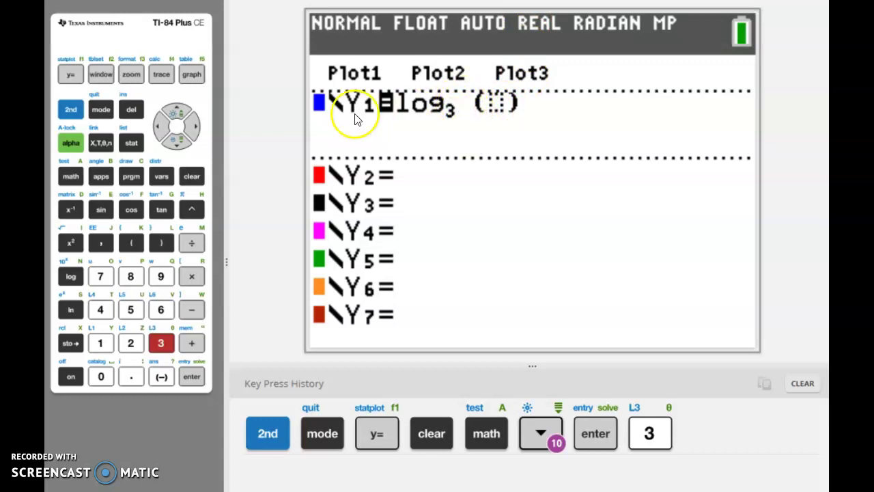
pyautogui.click(194, 128)
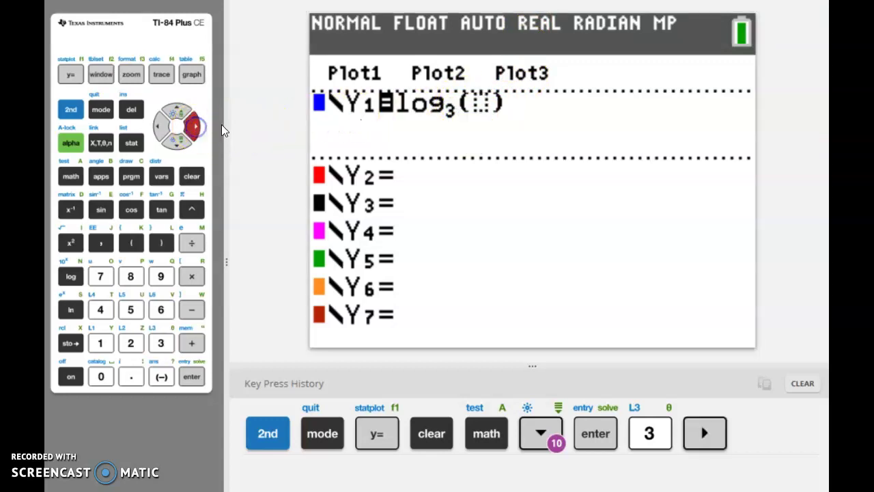
pyautogui.click(101, 147)
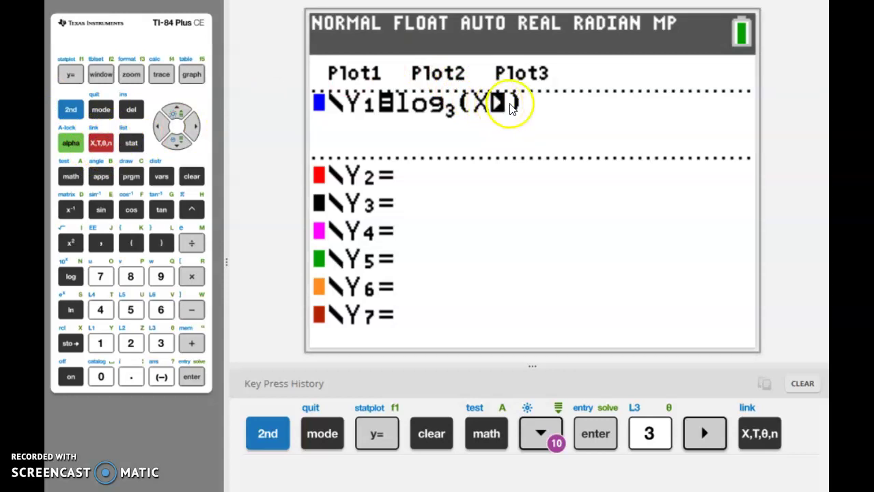
pyautogui.click(193, 133)
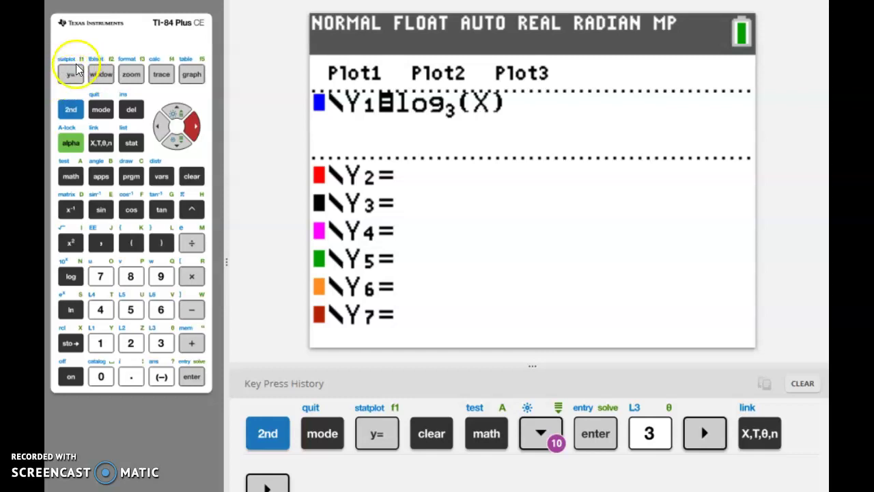
# - Graph Y1 = log₃(X)
pyautogui.click(194, 77)
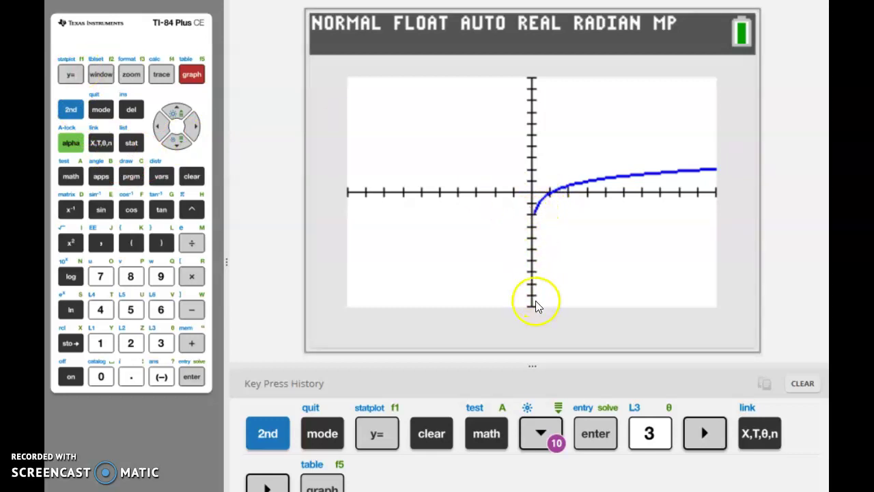
# - Replace Y1 with the change-of-base expression log(X)/log(3)
pyautogui.click(74, 74)
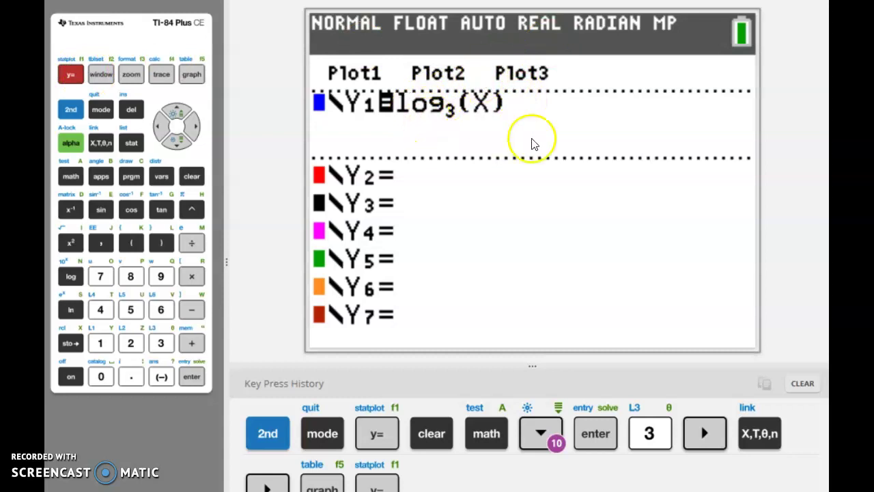
pyautogui.click(189, 179)
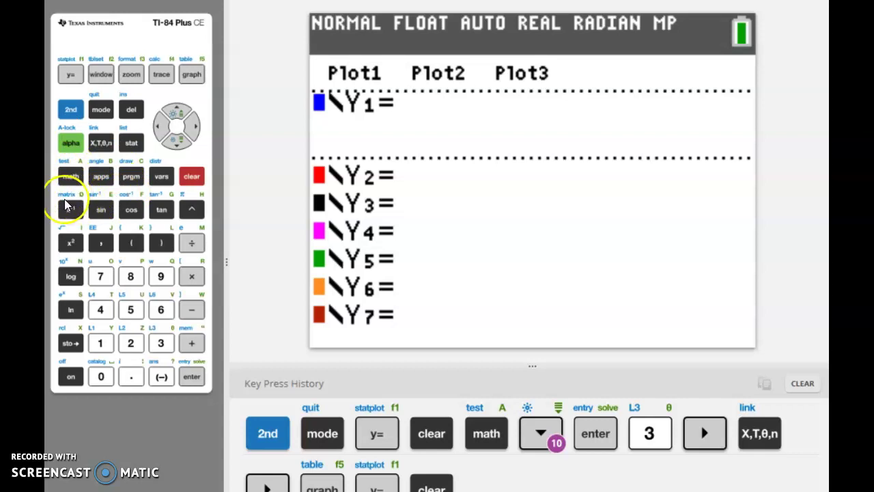
pyautogui.click(77, 271)
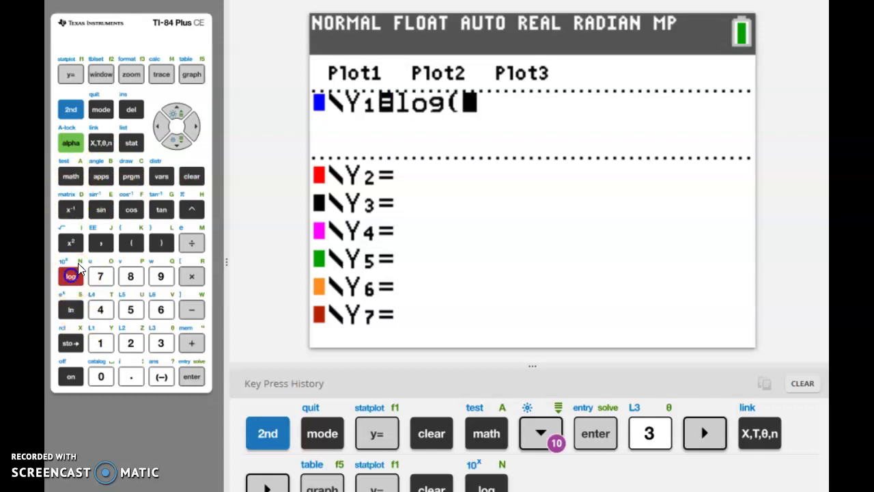
pyautogui.click(101, 143)
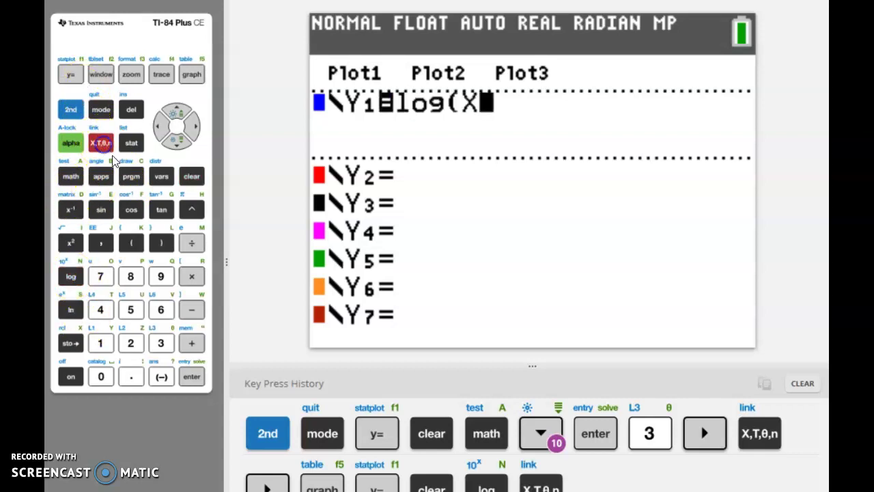
pyautogui.click(163, 244)
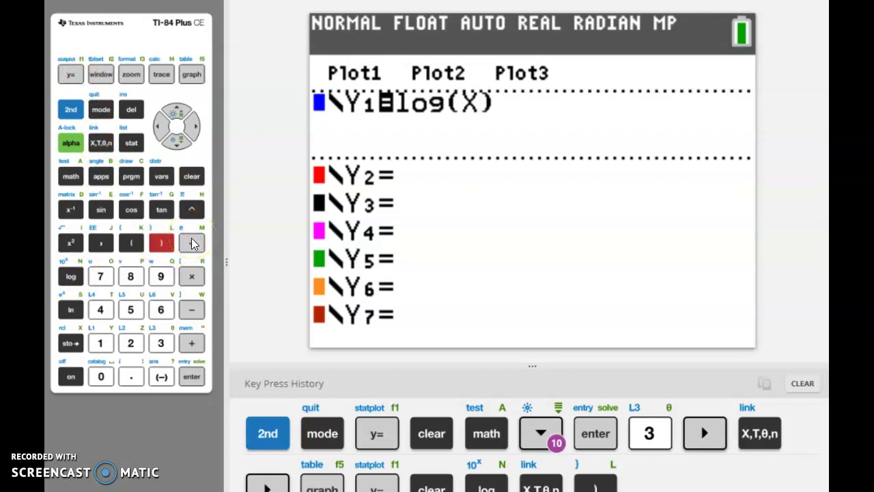
pyautogui.click(191, 242)
pyautogui.click(71, 276)
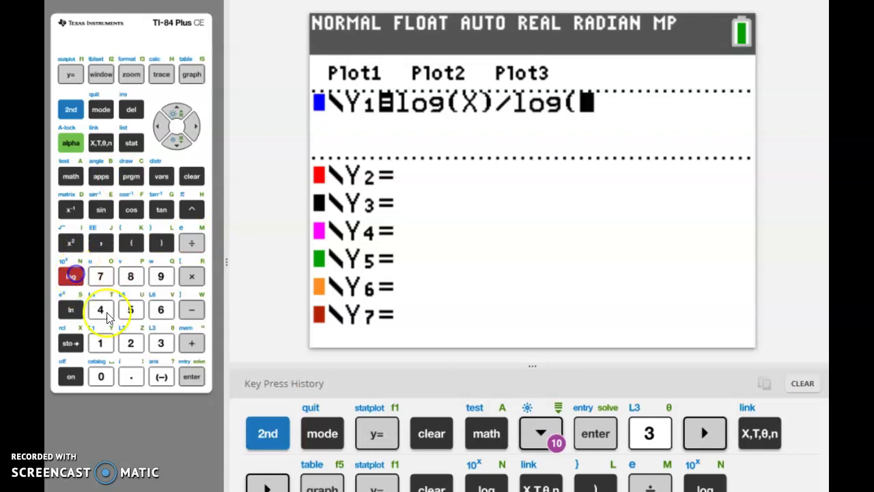
pyautogui.click(161, 342)
pyautogui.click(163, 243)
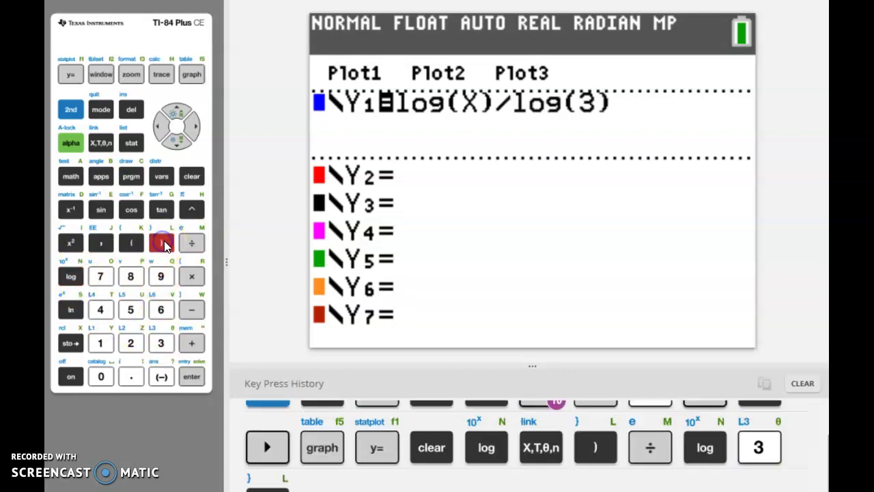
pyautogui.click(430, 99)
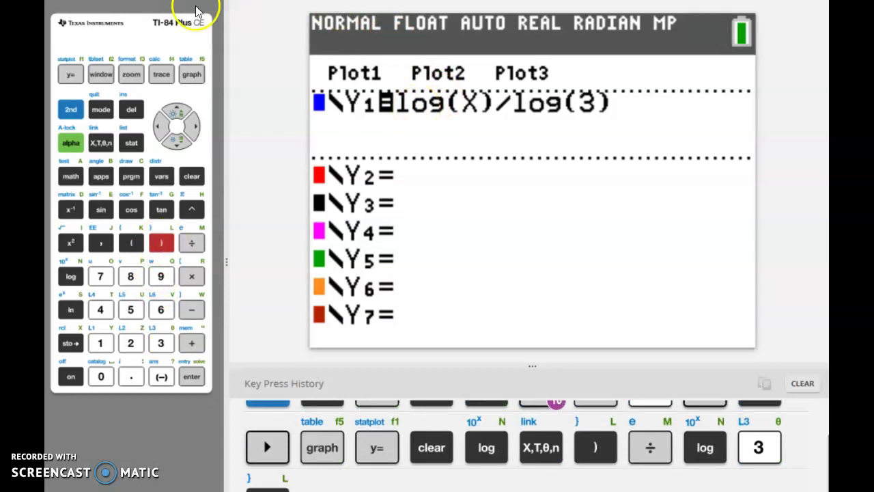
# - Graph Y1 = log(X)/log(3), matching the earlier log₃(X) curve
pyautogui.click(192, 75)
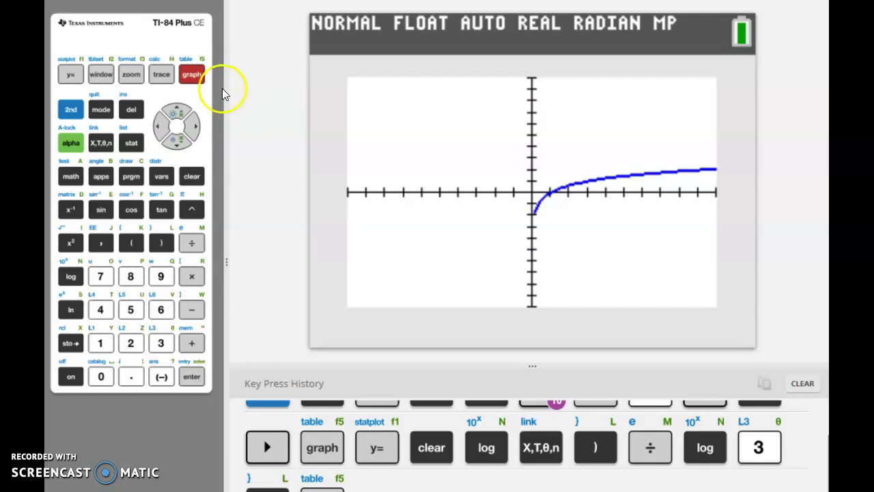
# - Clear Y1 in the Y= editor and enter log(X-1) instead
pyautogui.click(76, 73)
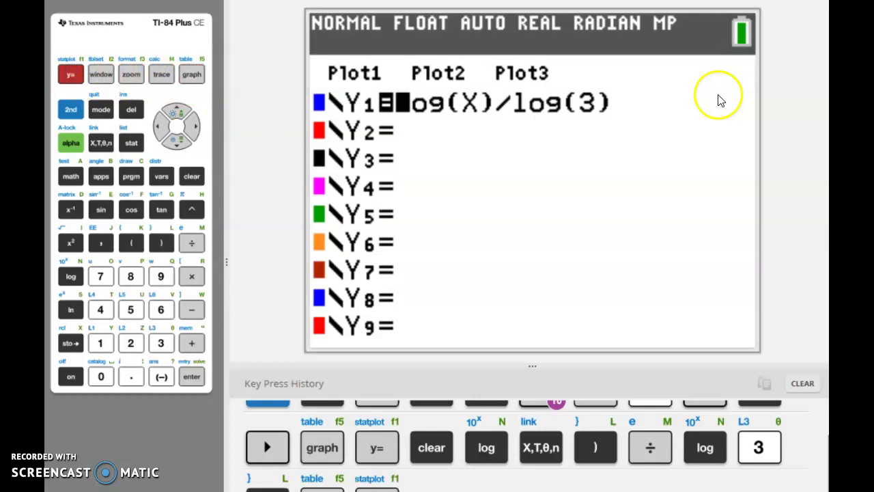
pyautogui.click(196, 180)
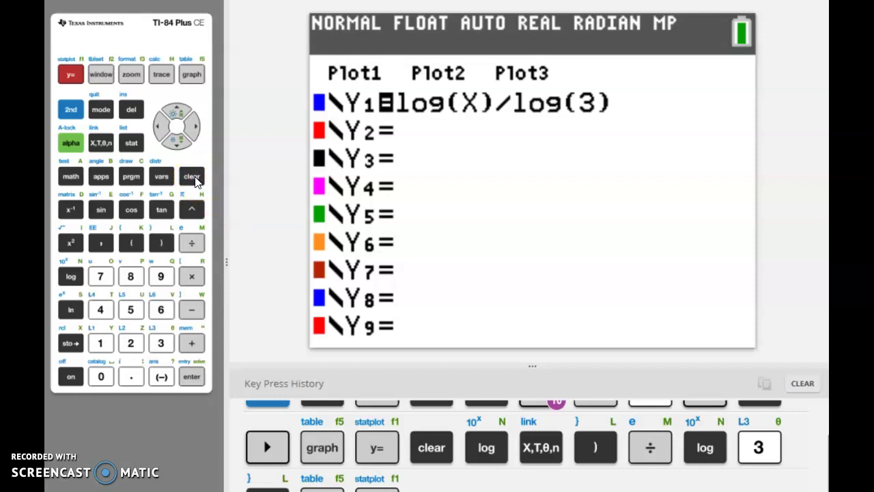
pyautogui.click(195, 181)
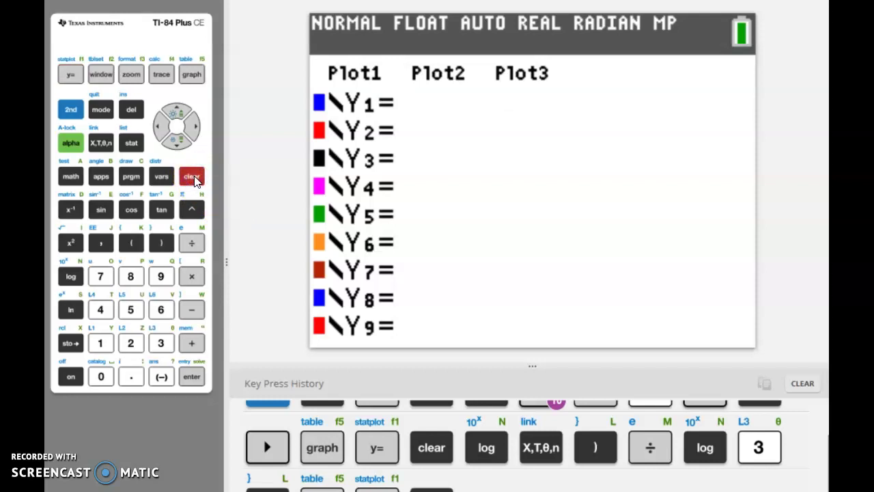
pyautogui.click(194, 177)
pyautogui.click(73, 279)
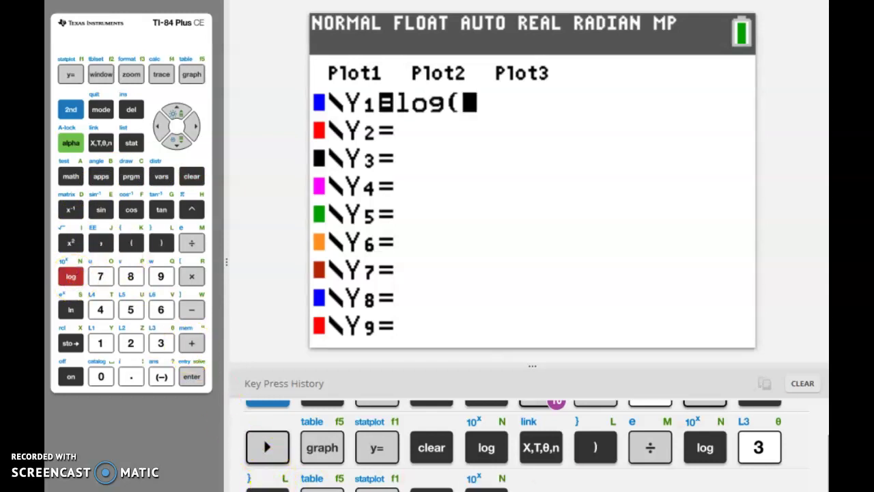
pyautogui.click(97, 146)
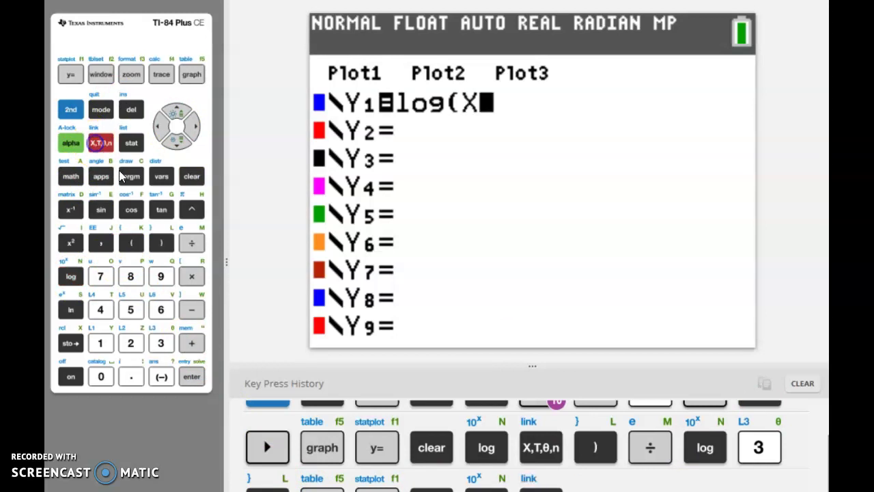
pyautogui.click(189, 311)
pyautogui.click(100, 343)
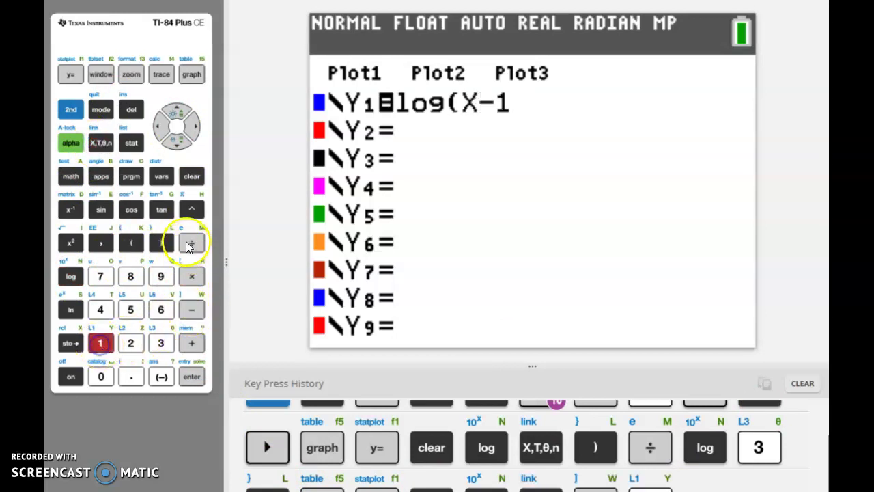
pyautogui.click(161, 242)
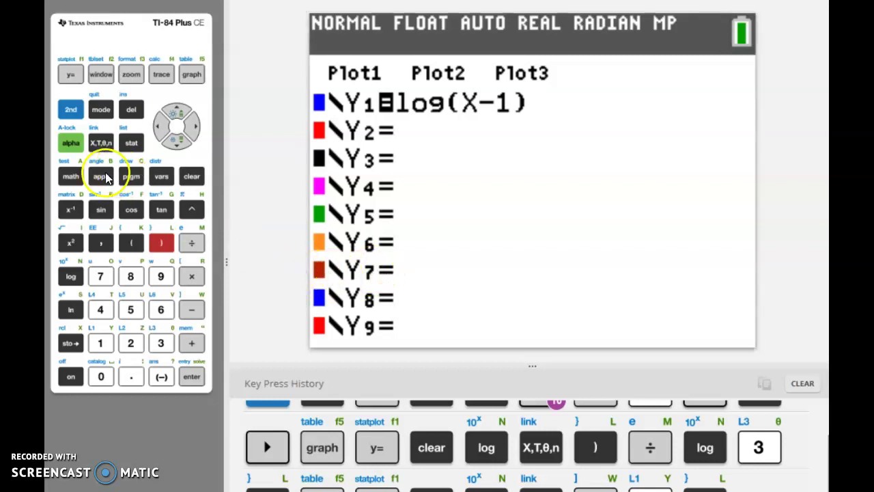
# - Graph Y1 = log(X-1), then quit to the home screen and clear the unfinished ln( entry
pyautogui.click(192, 75)
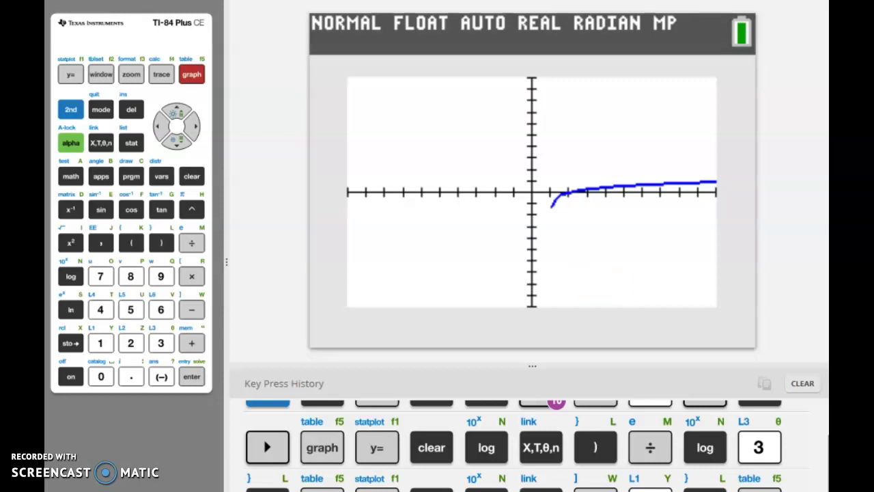
pyautogui.click(70, 310)
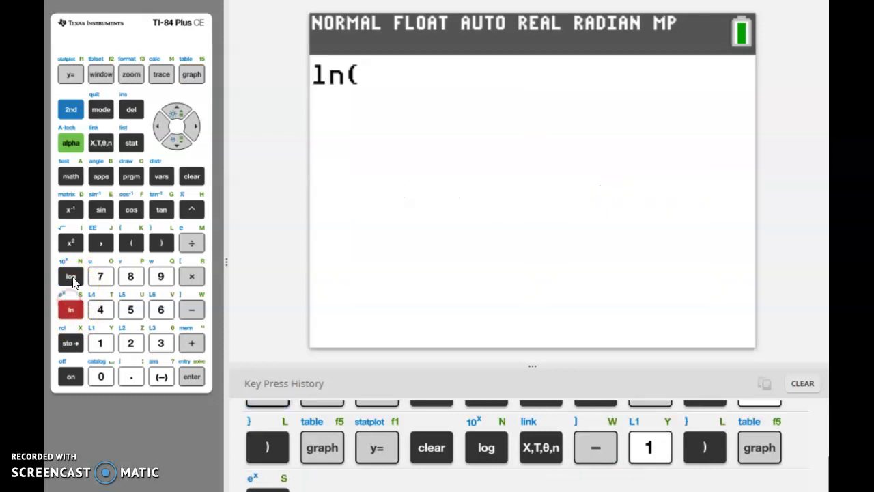
pyautogui.click(70, 109)
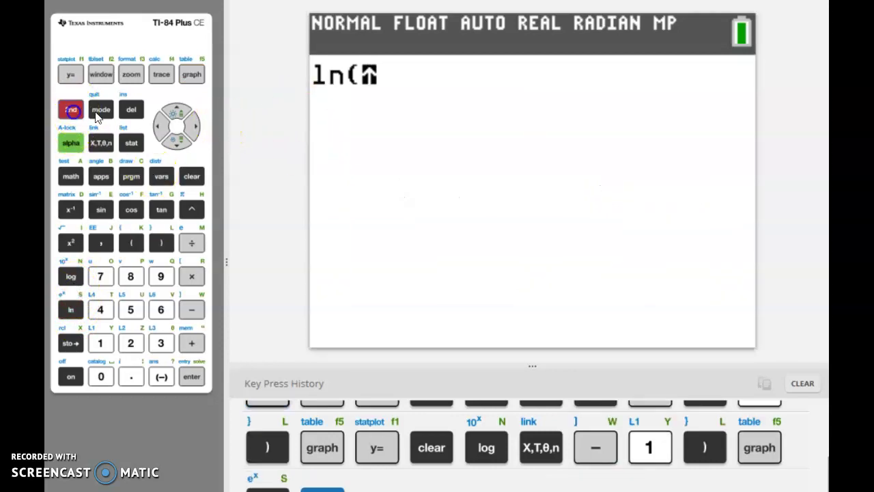
pyautogui.click(101, 110)
pyautogui.click(191, 177)
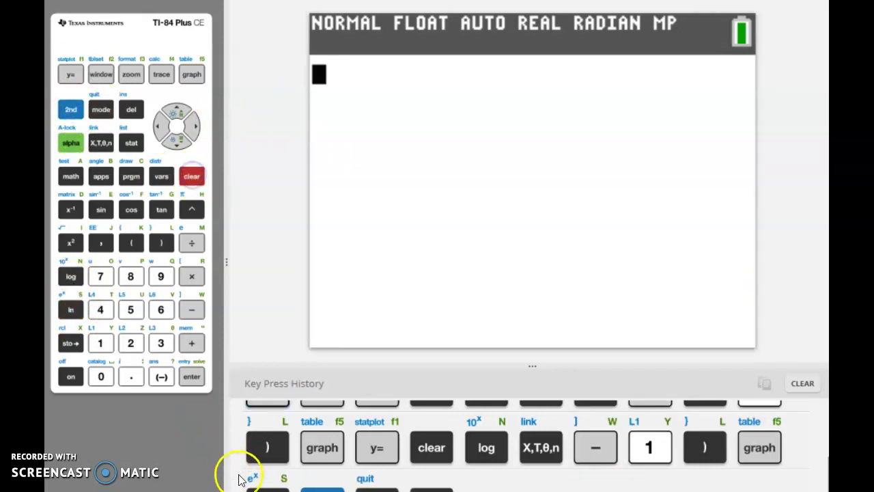